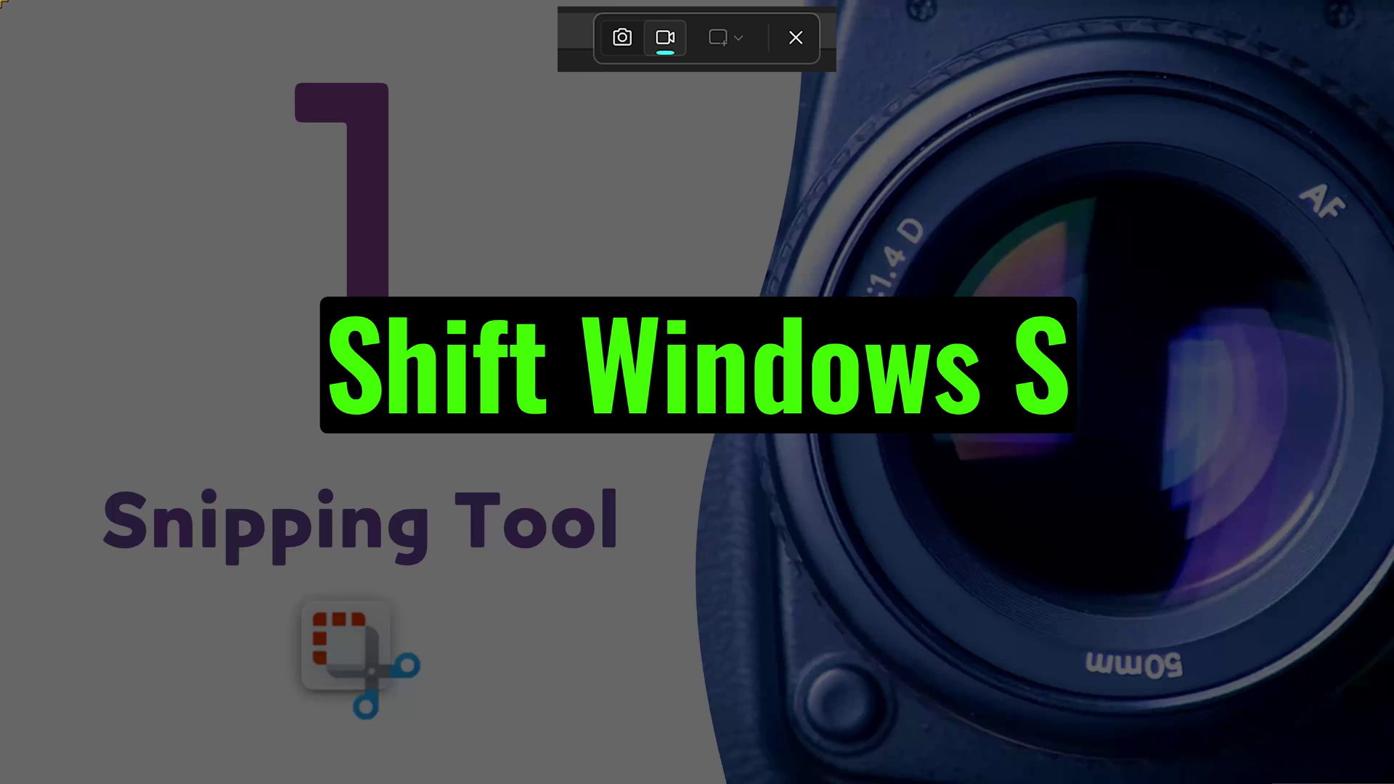
Step: Drag across the full 1920×1080 screen to make it the Snipping Tool capture region
left_click_drag(2, 3, 1393, 783)
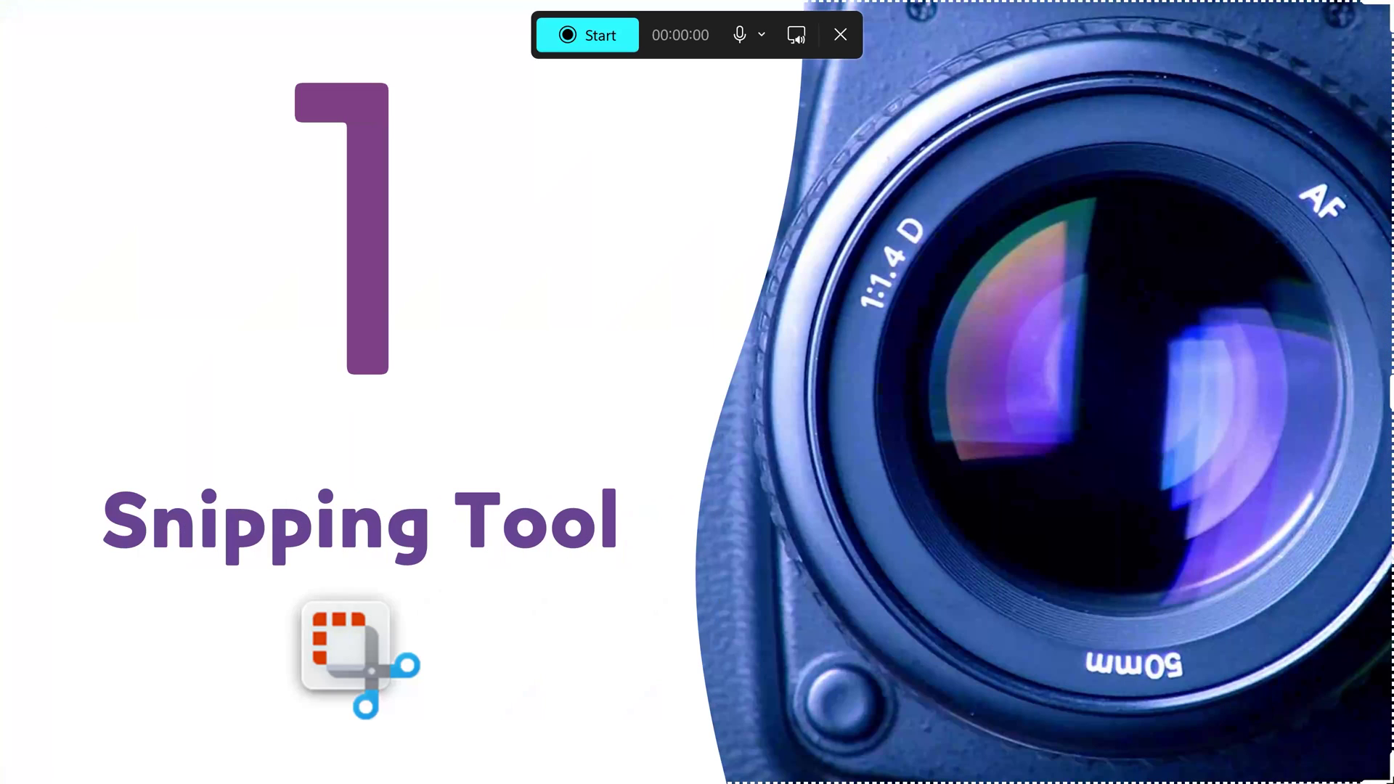
Step: Toggle the microphone and system audio off and back on, leaving both enabled for recording
left_click(755, 41)
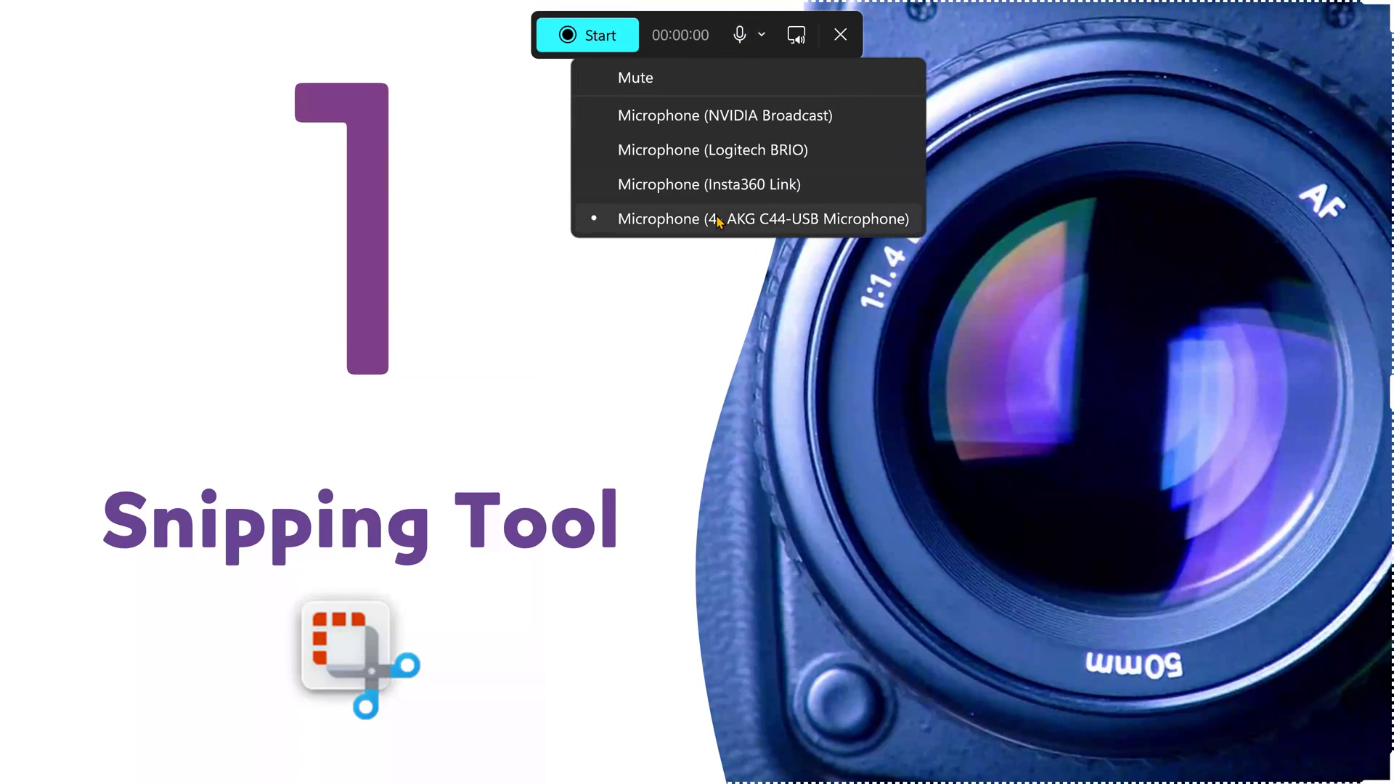
left_click(644, 76)
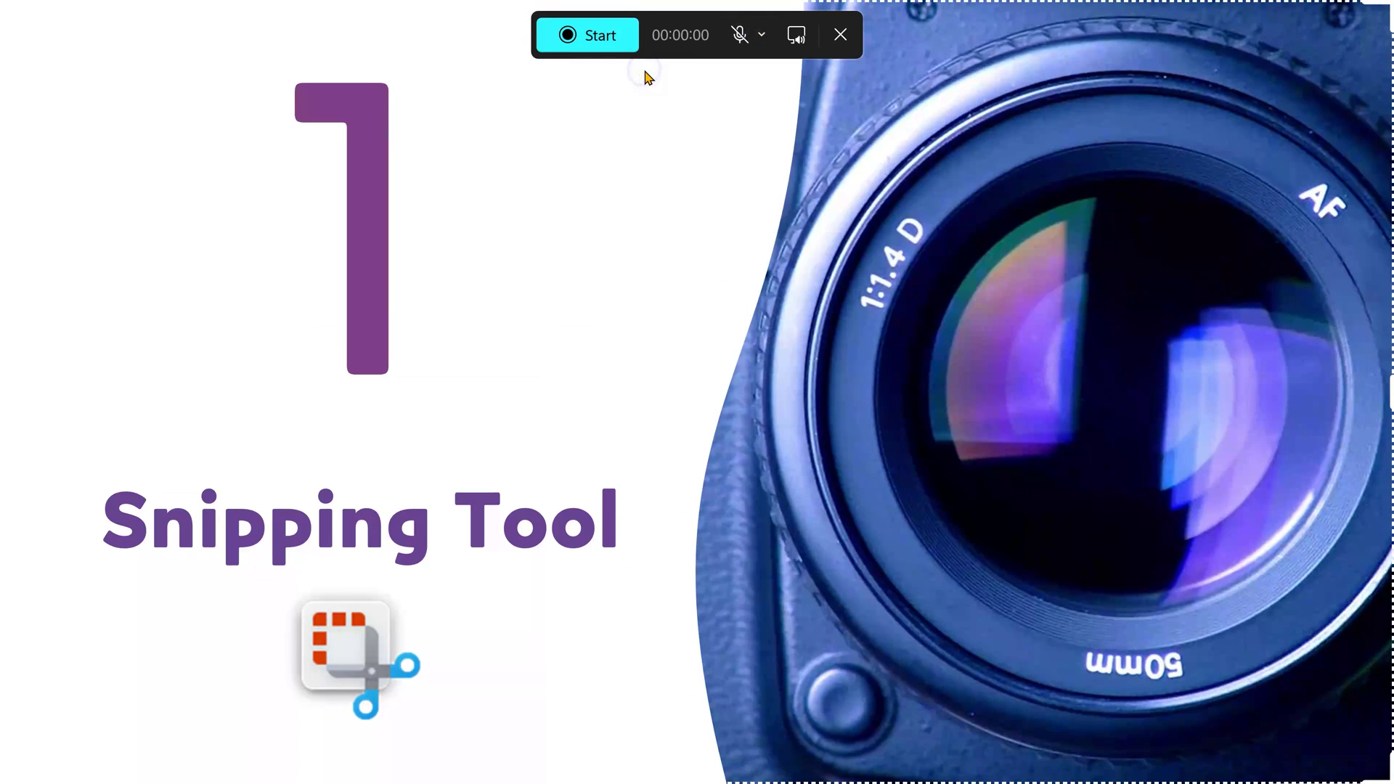
left_click(762, 37)
left_click(742, 69)
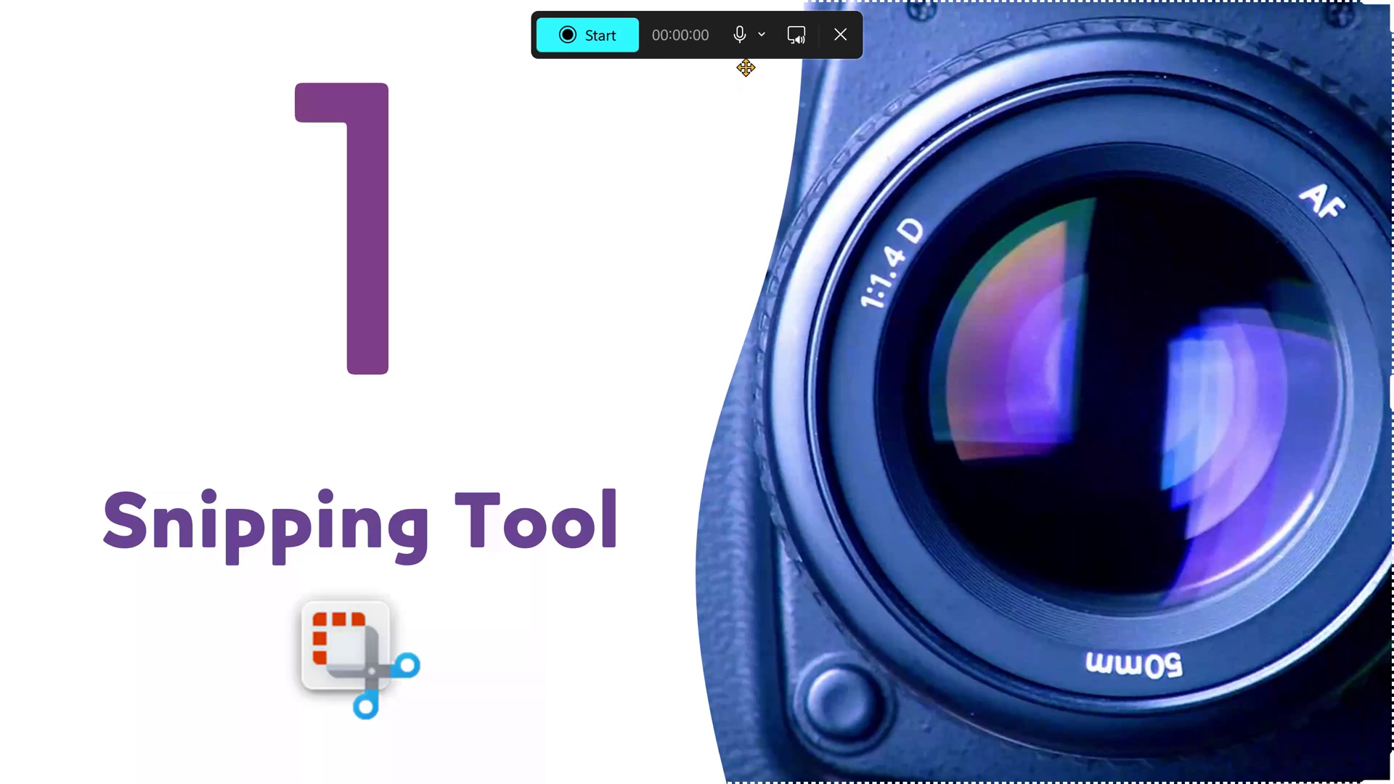
left_click(798, 38)
left_click(799, 36)
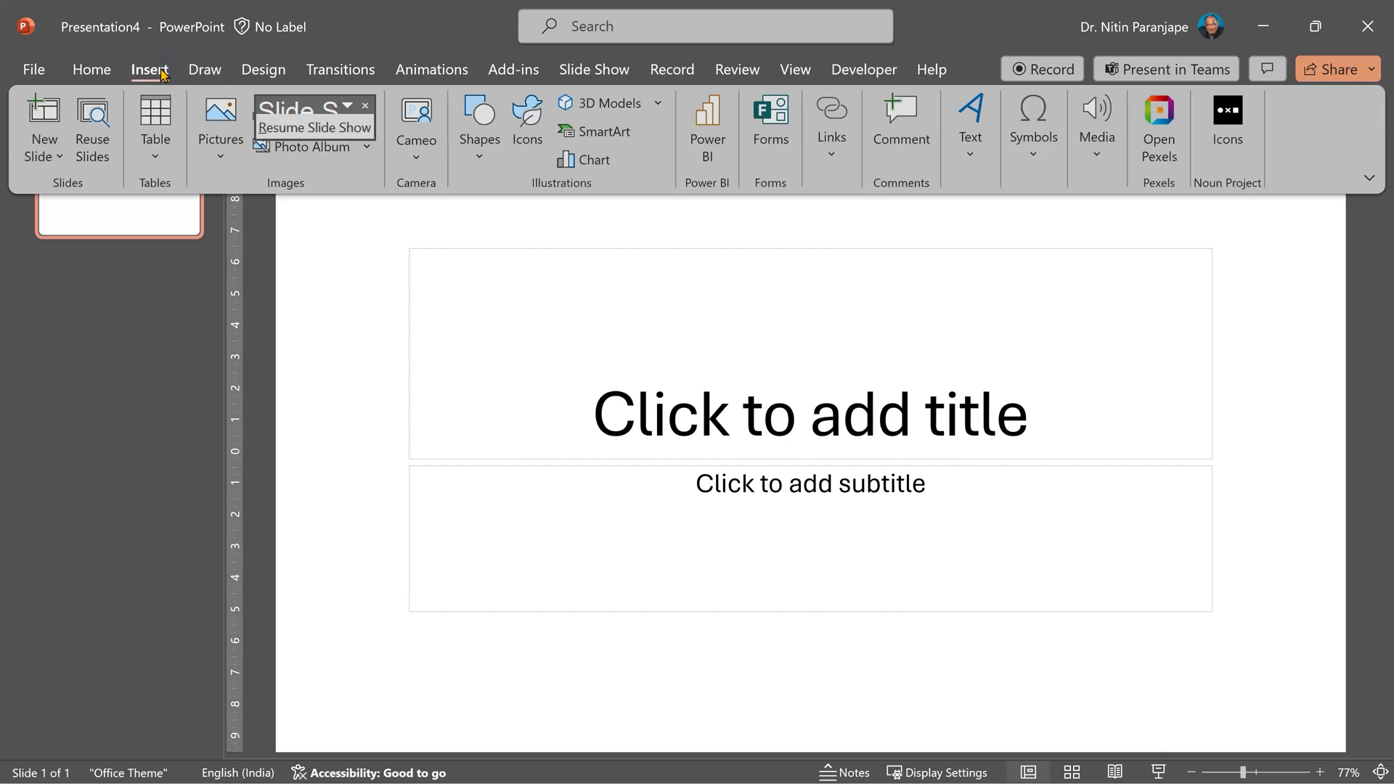
Step: Launch PowerPoint's Screen Recording from the Insert Media options
left_click(1096, 142)
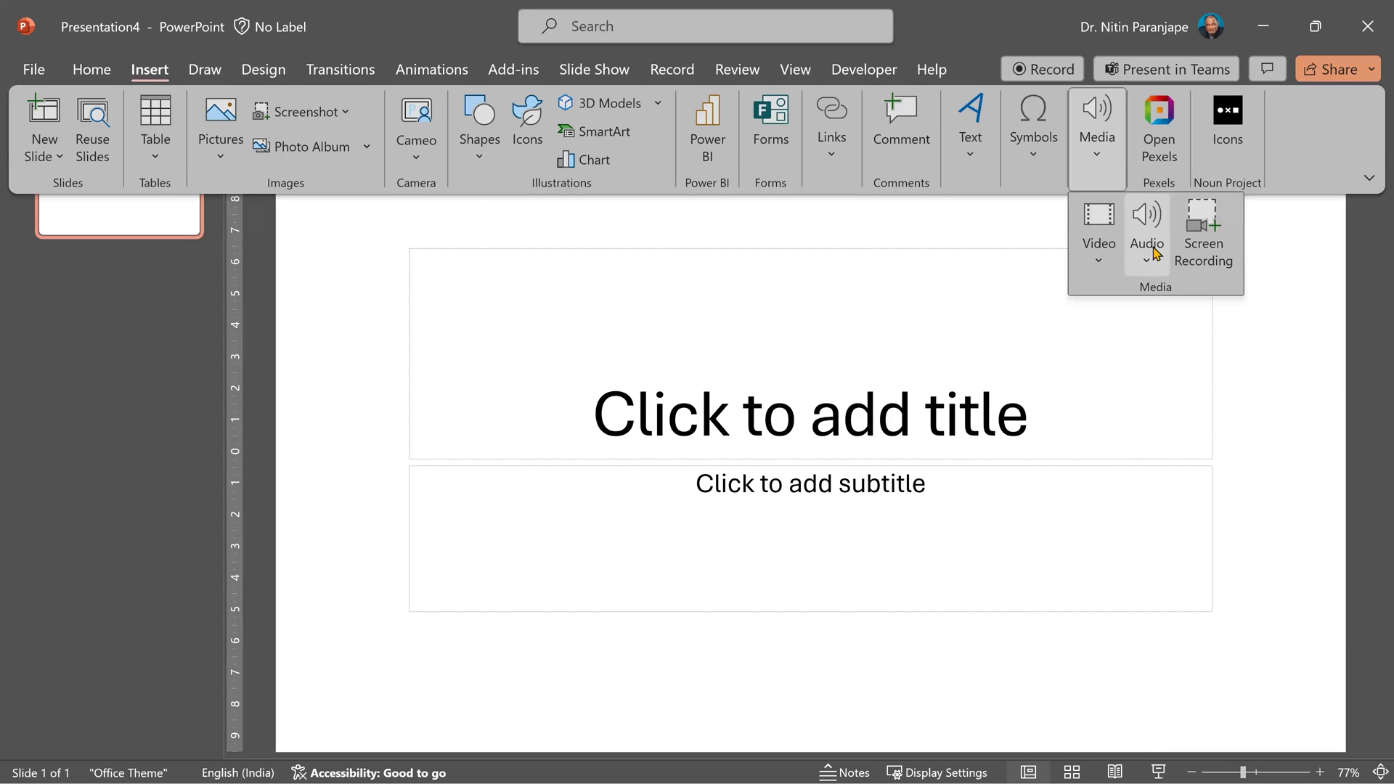
left_click(1192, 255)
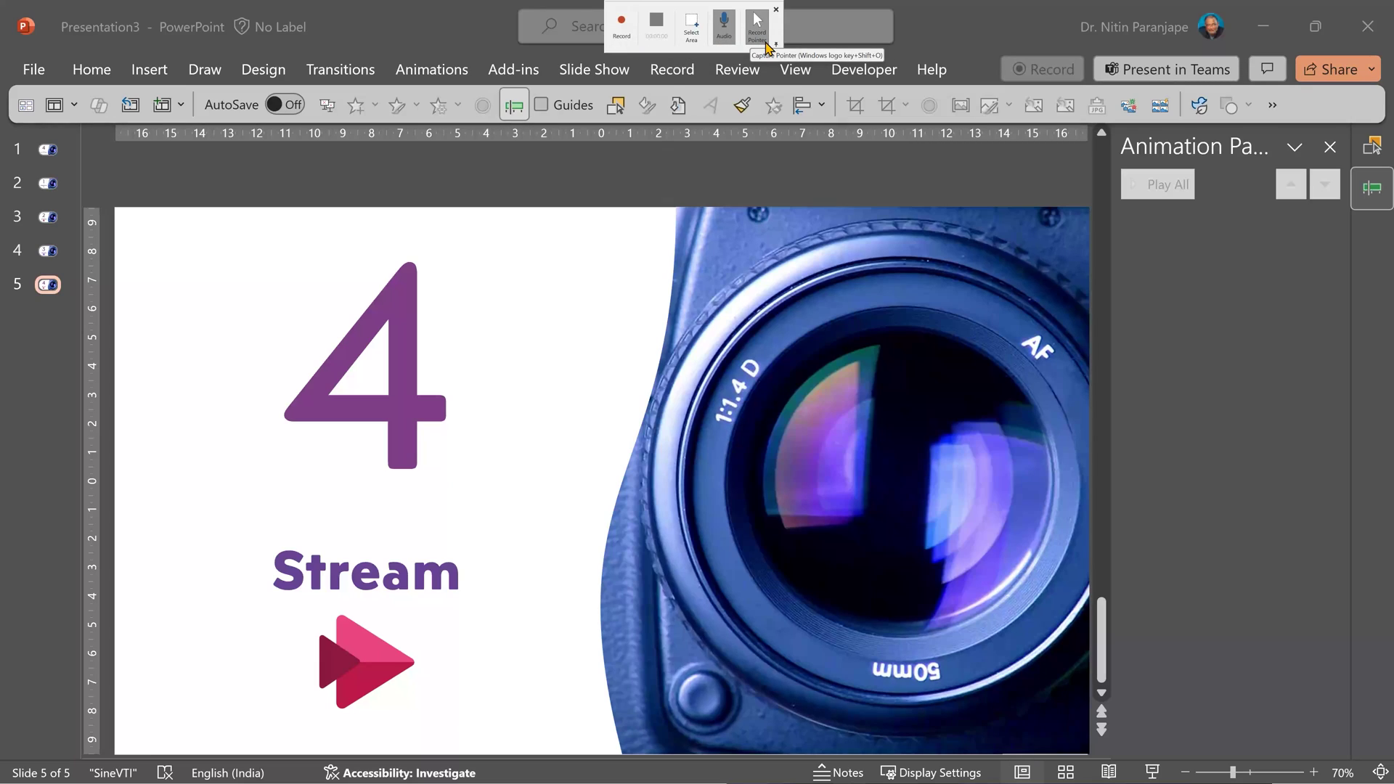
Step: Record the screen, stop with Win+Shift+Q, then shrink and centre the inserted video
left_click(621, 32)
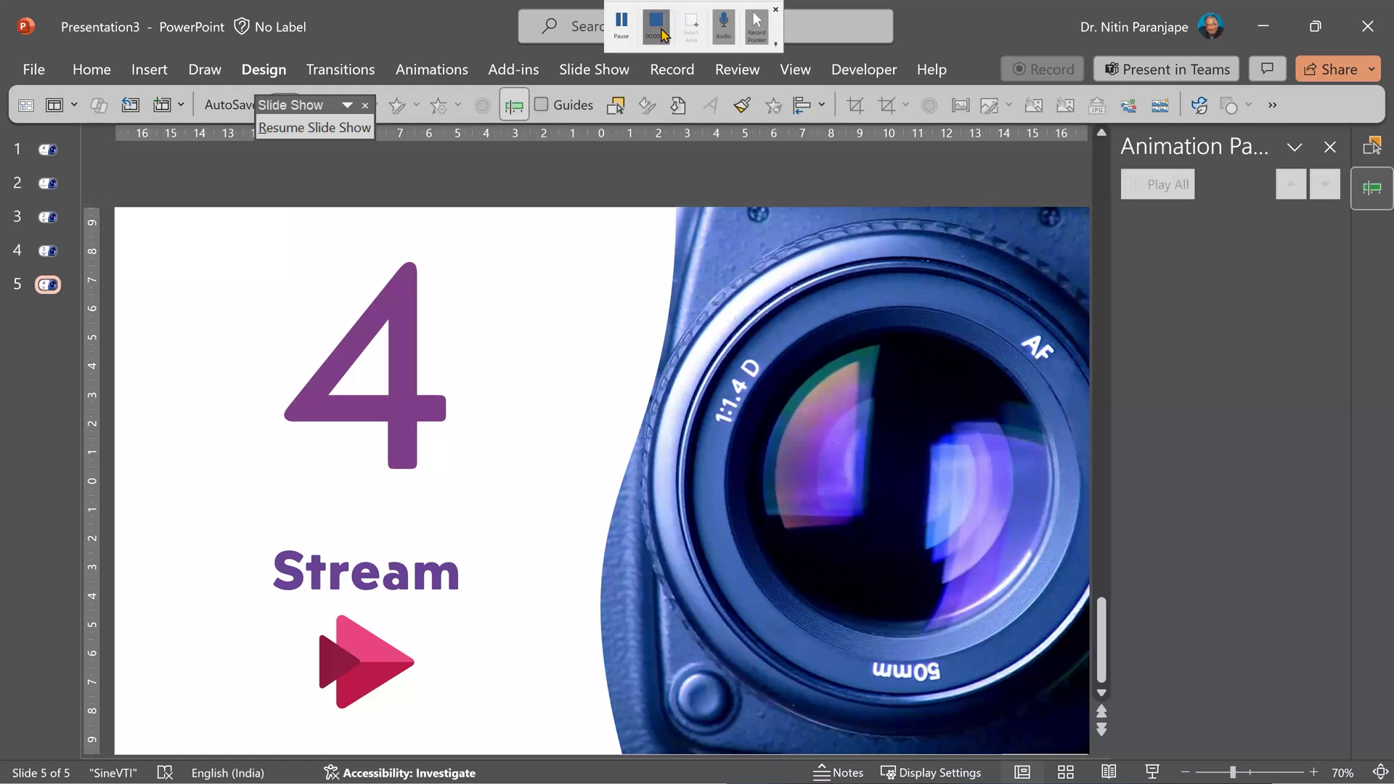
key("super+shift+q")
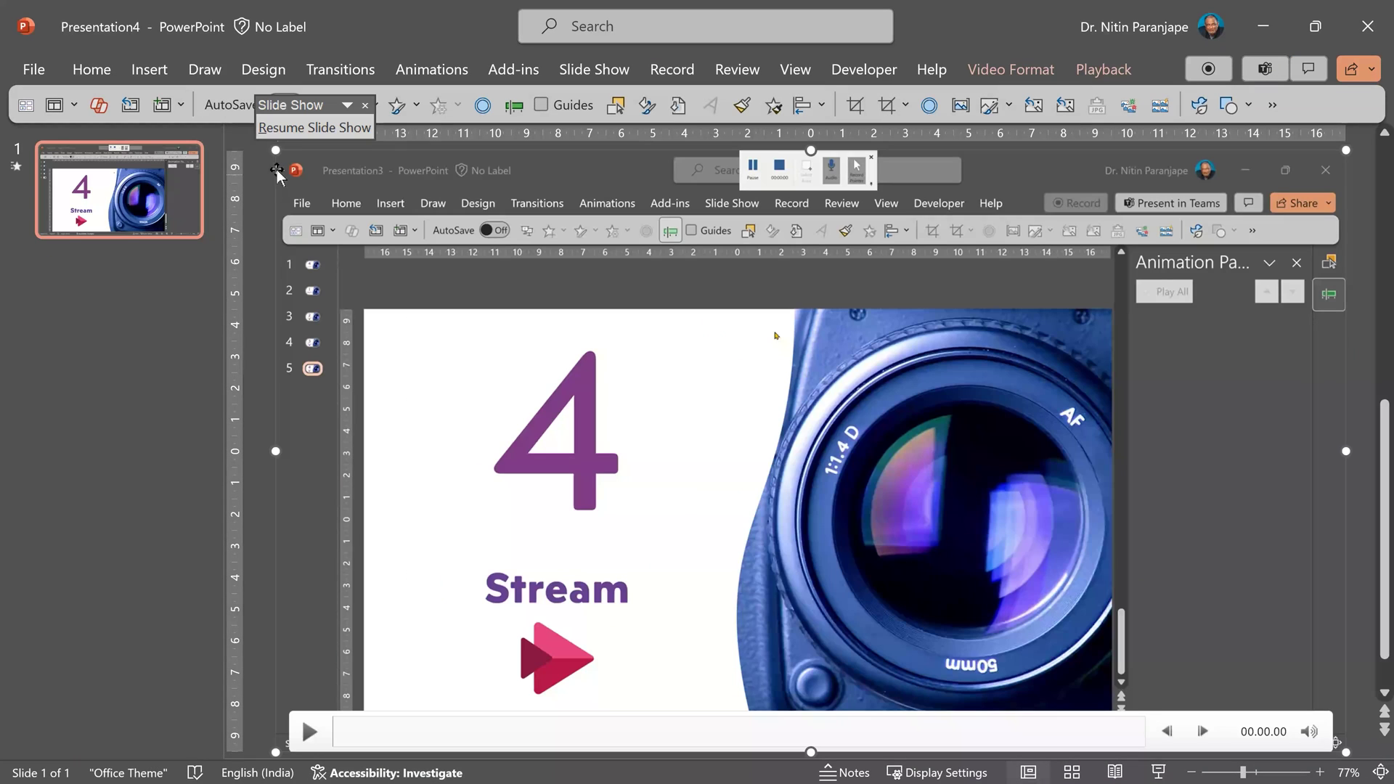
left_click_drag(275, 150, 572, 314)
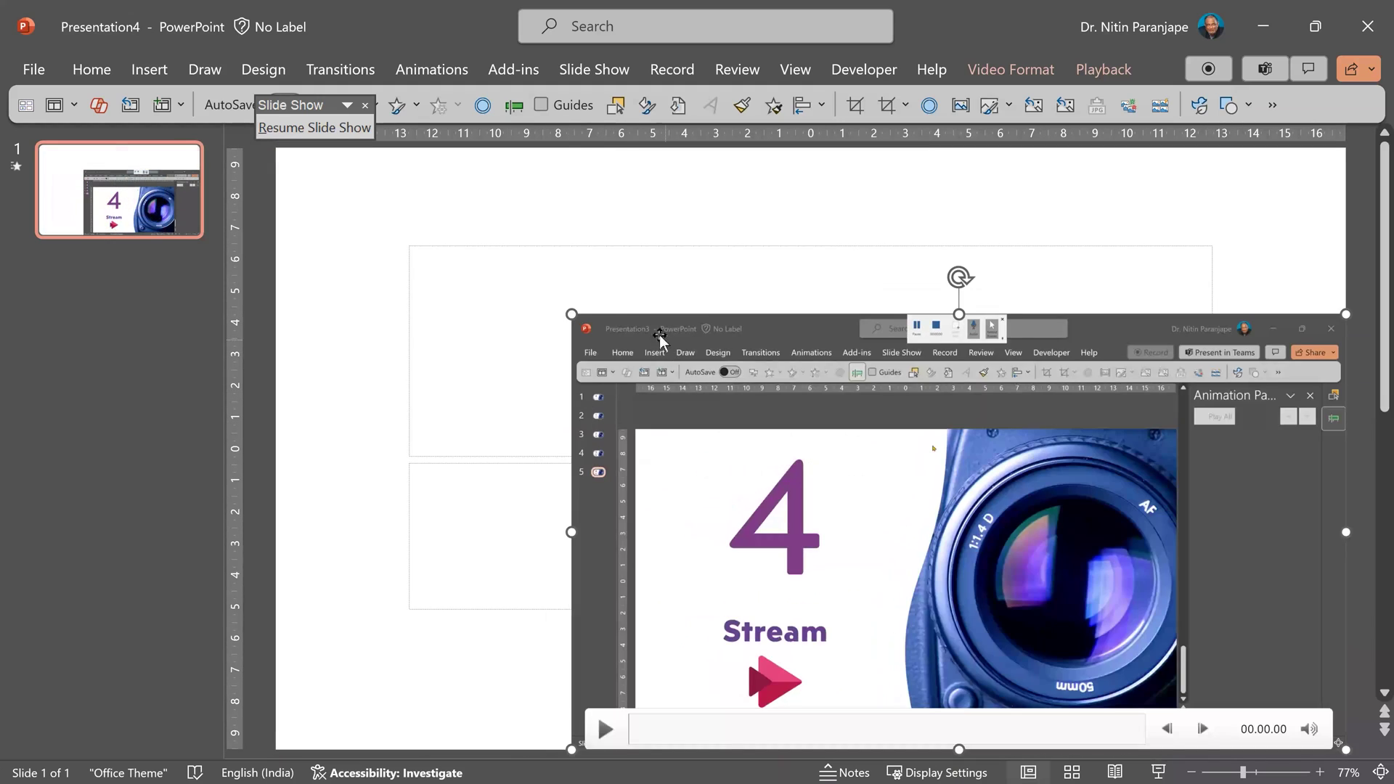
left_click_drag(660, 337, 512, 287)
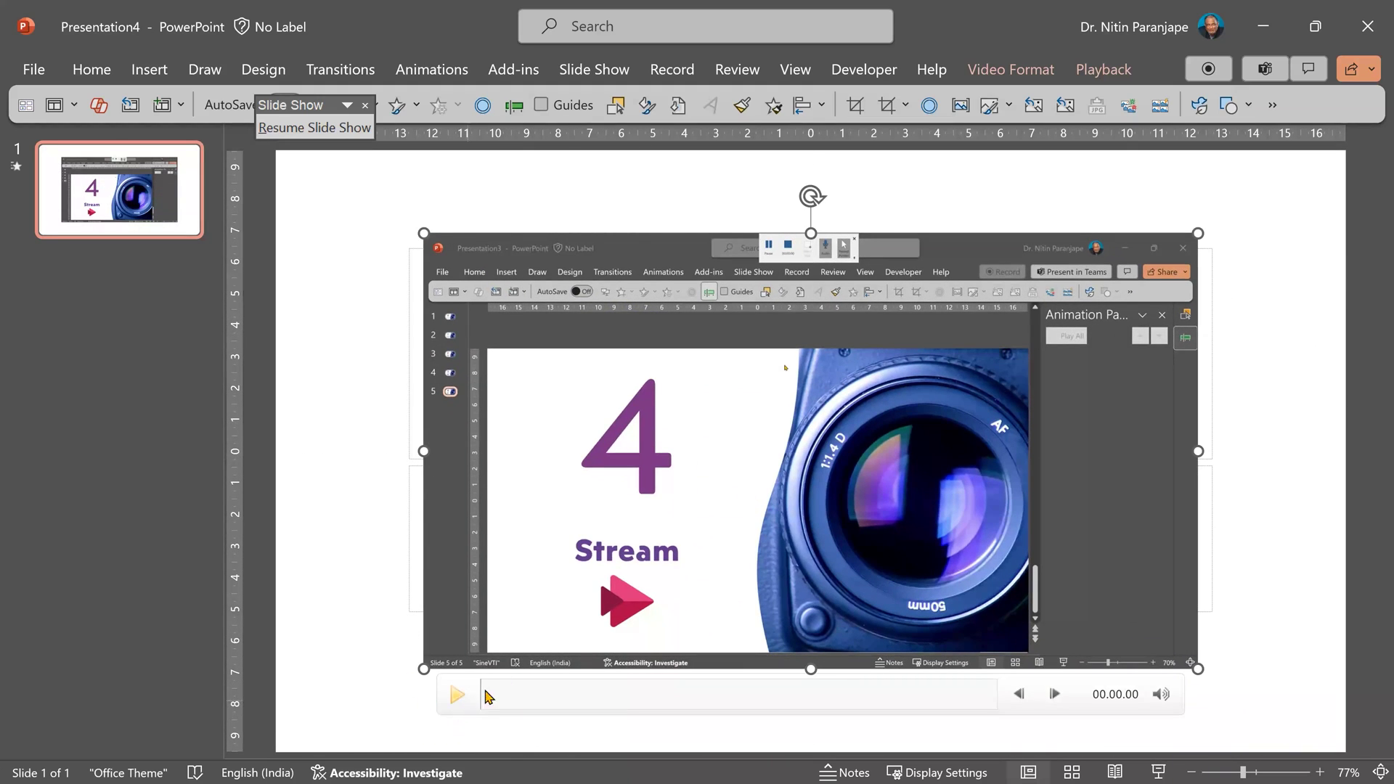
Step: Show the inserted video's context options, including Save Media as
right_click(528, 476)
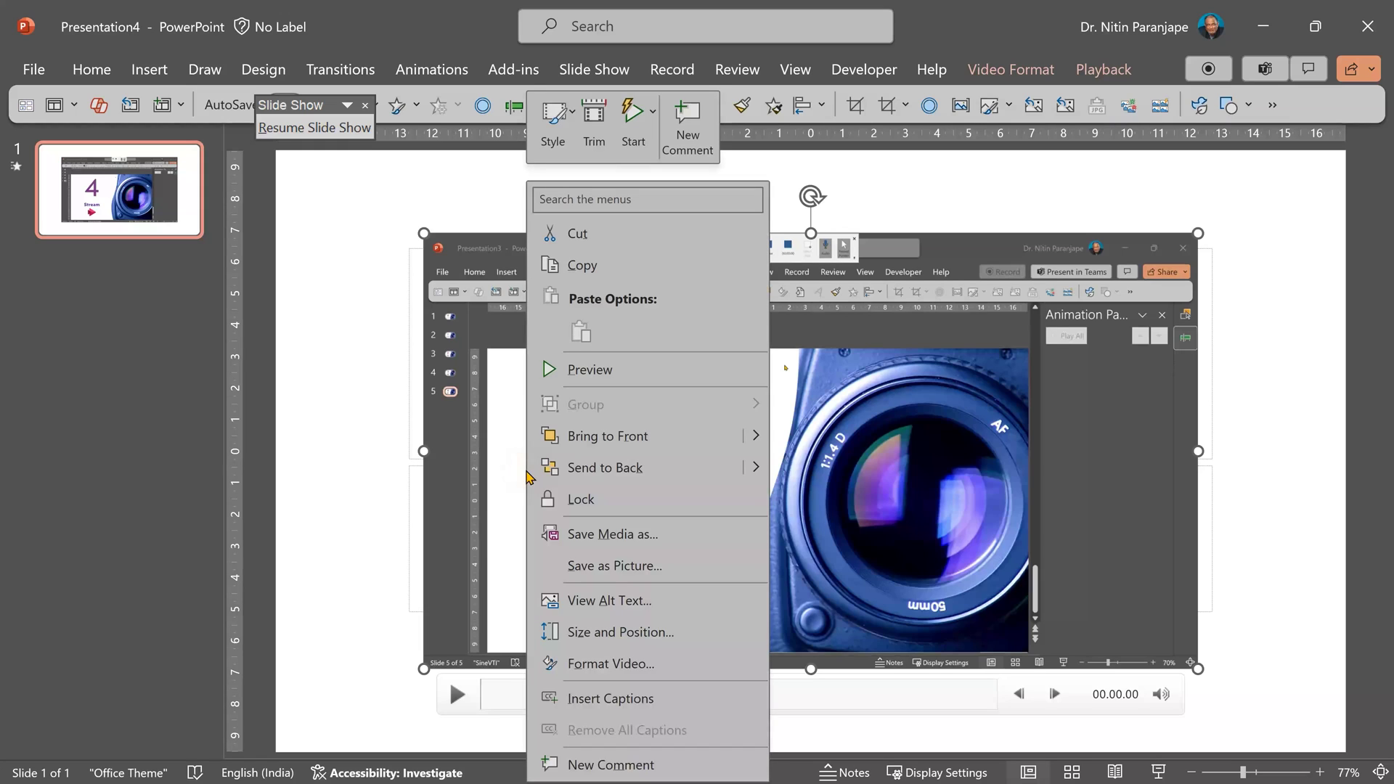
right_click(568, 496)
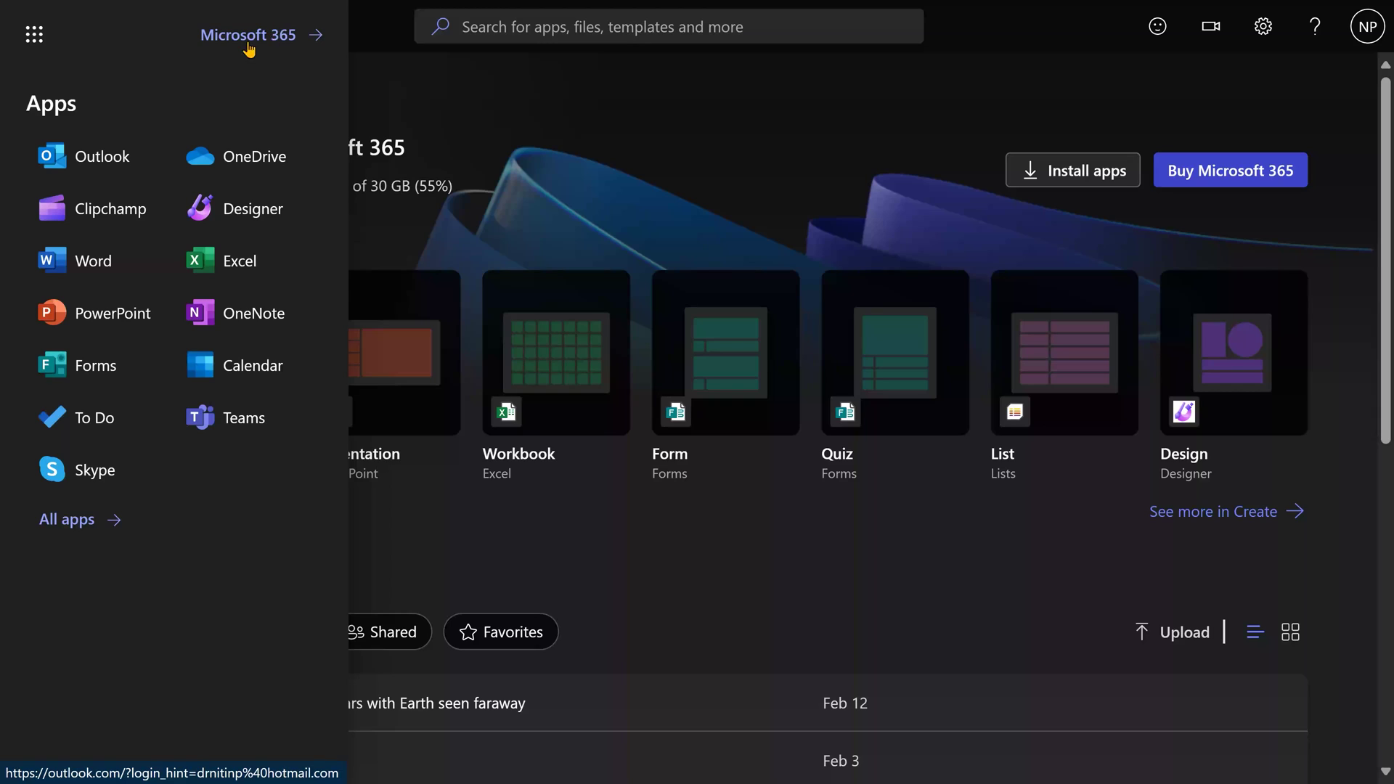
Step: Launch Clipchamp from the Microsoft 365 Apps panel
left_click(99, 216)
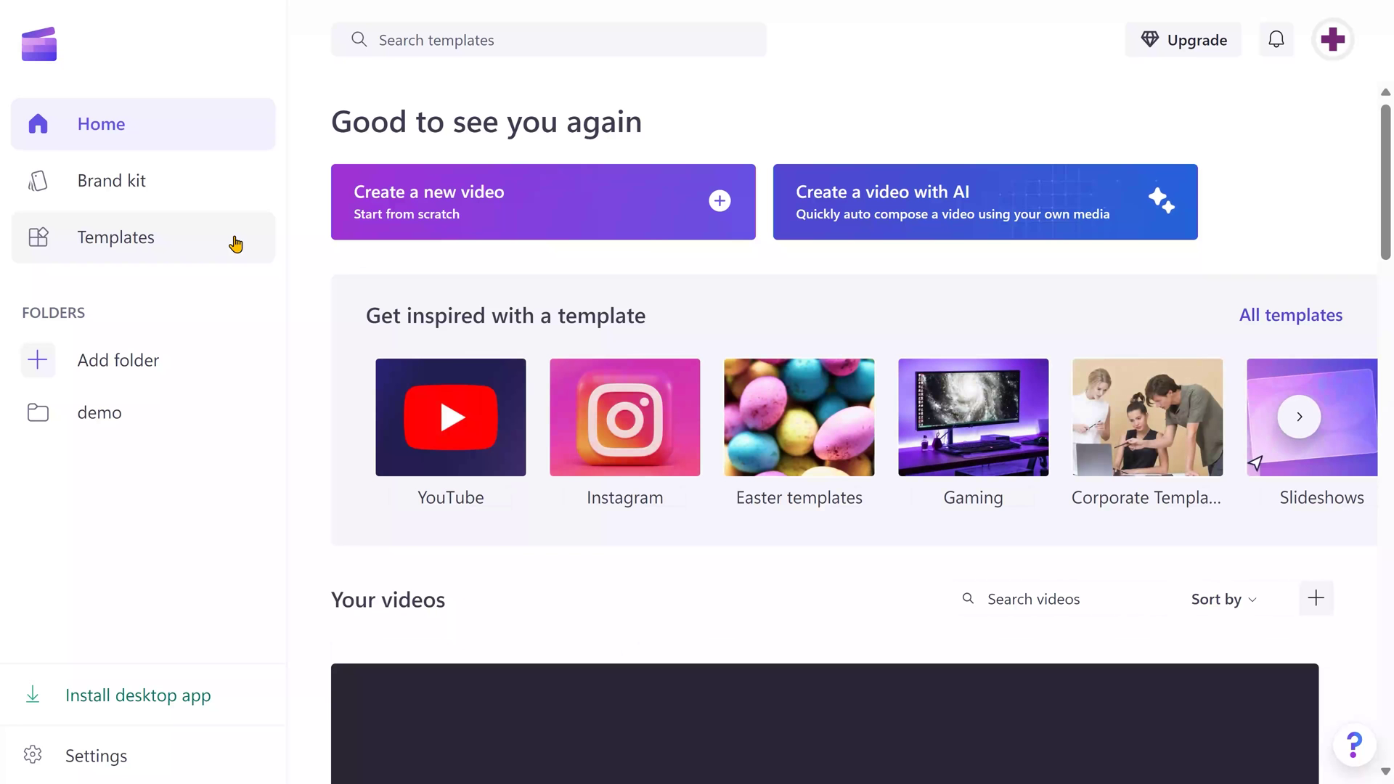
Step: Create a new video, choose Screen under Record & create, and allow microphone access
left_click(445, 215)
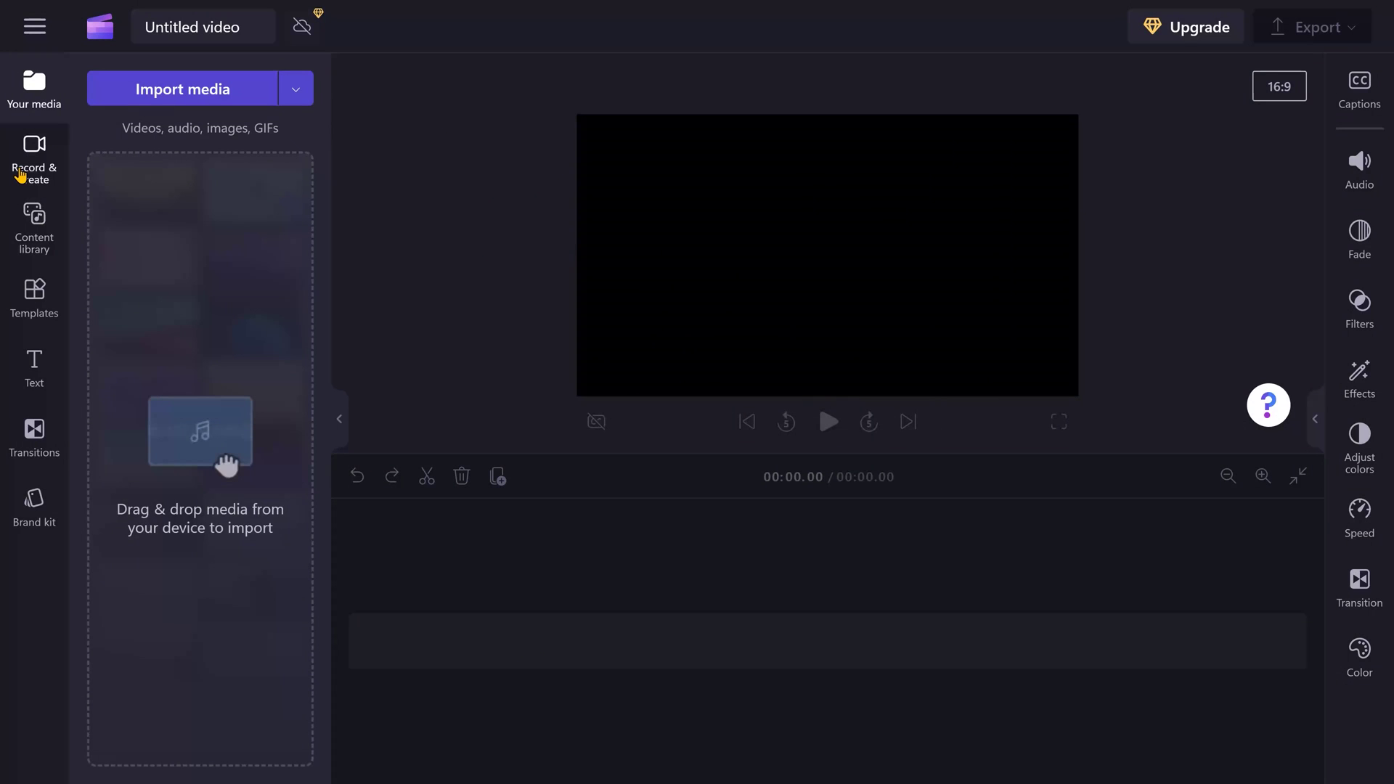
left_click(21, 175)
mouse_move(146, 389)
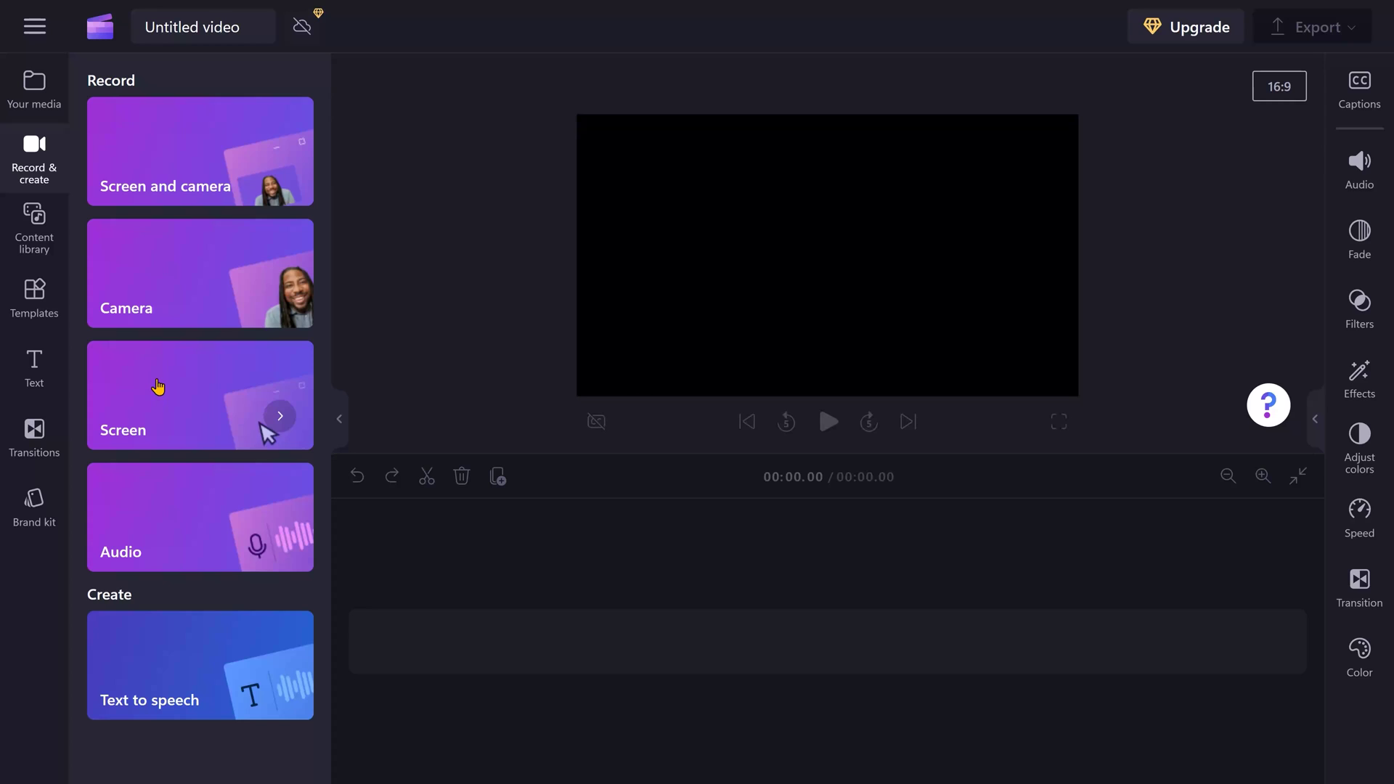
mouse_move(173, 307)
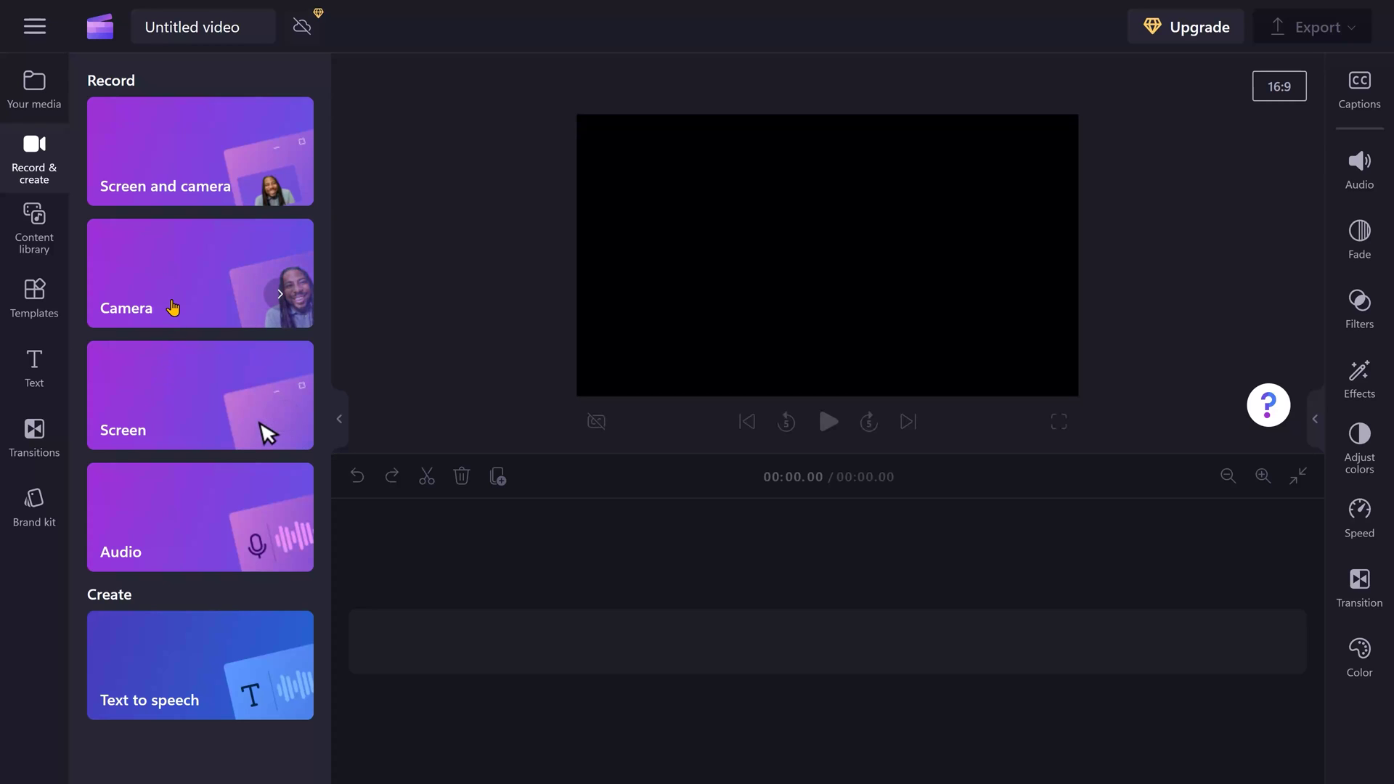
left_click(181, 395)
left_click(184, 109)
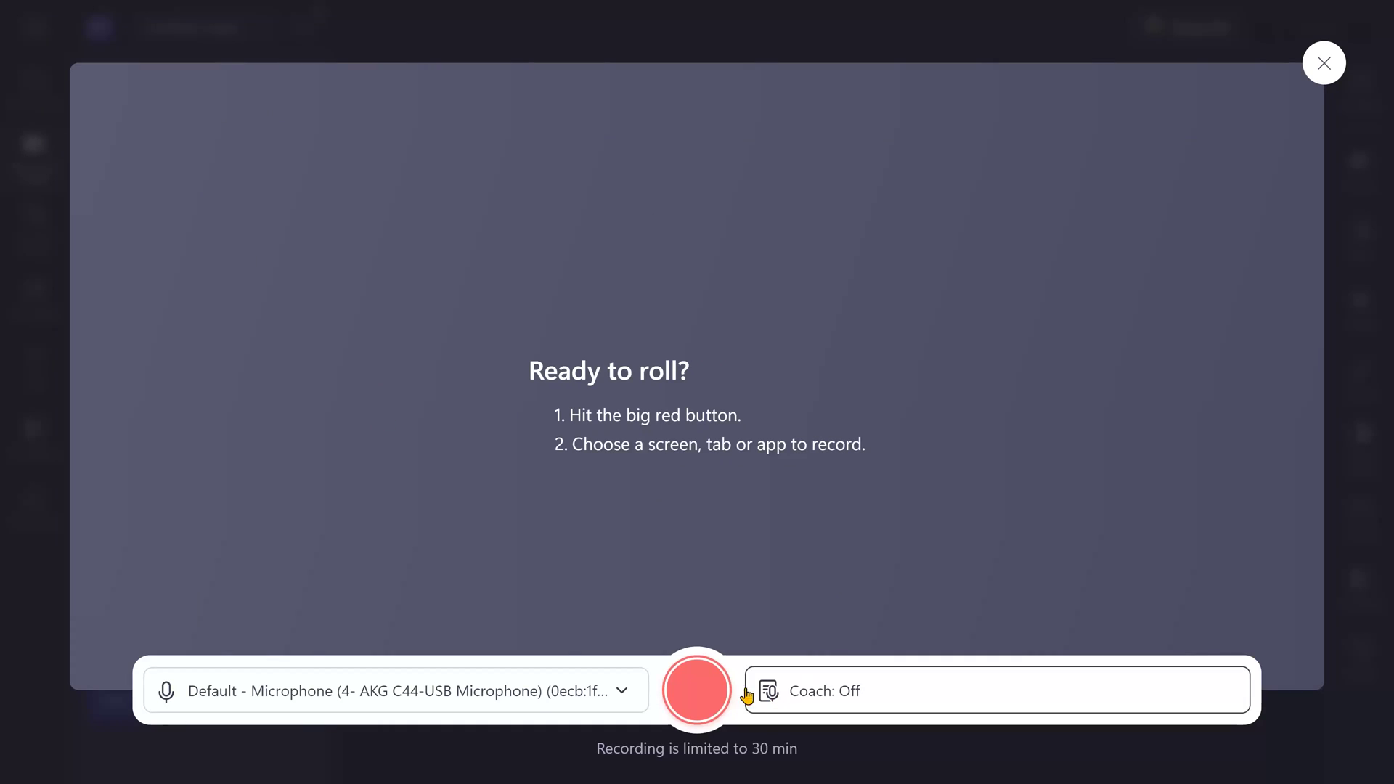
Step: Record a 14-second screen clip and use Save and edit to add it to the timeline
left_click(692, 692)
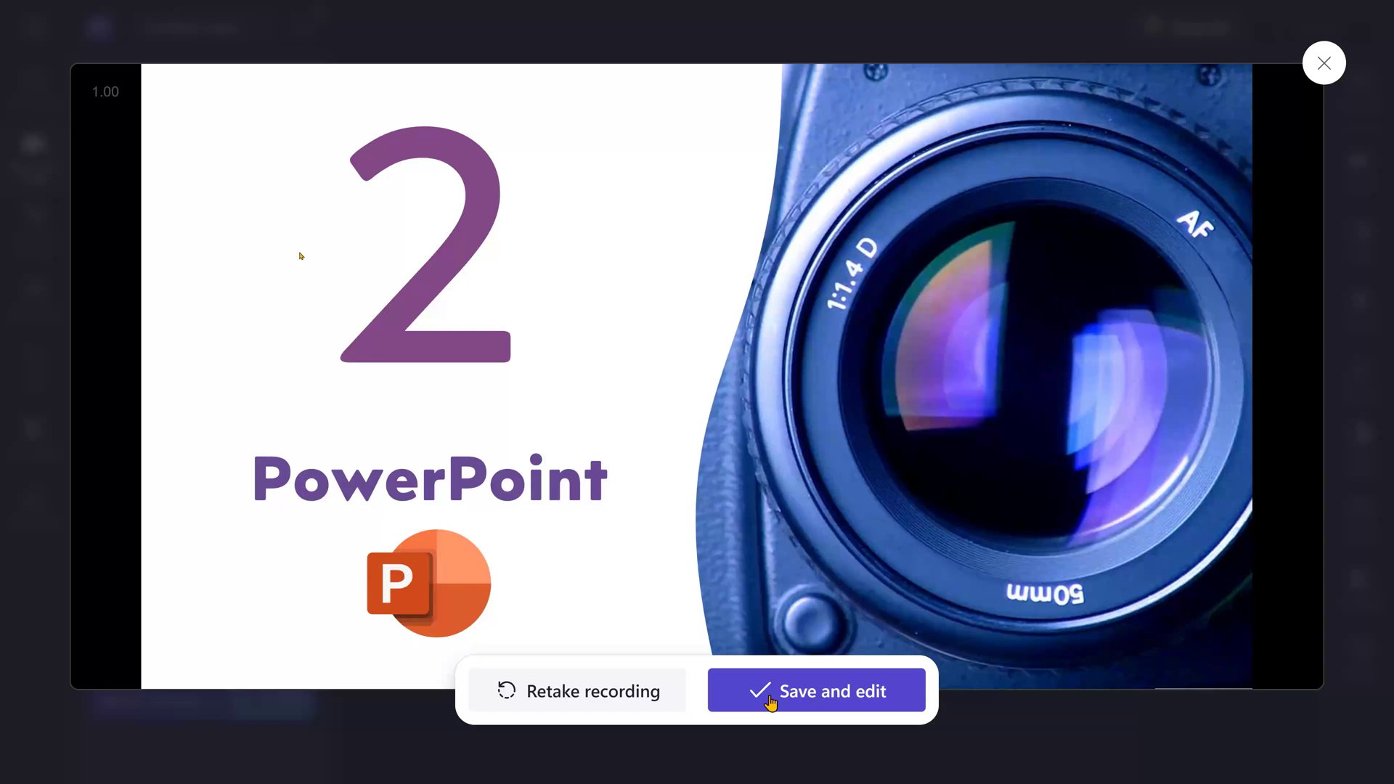
left_click(843, 704)
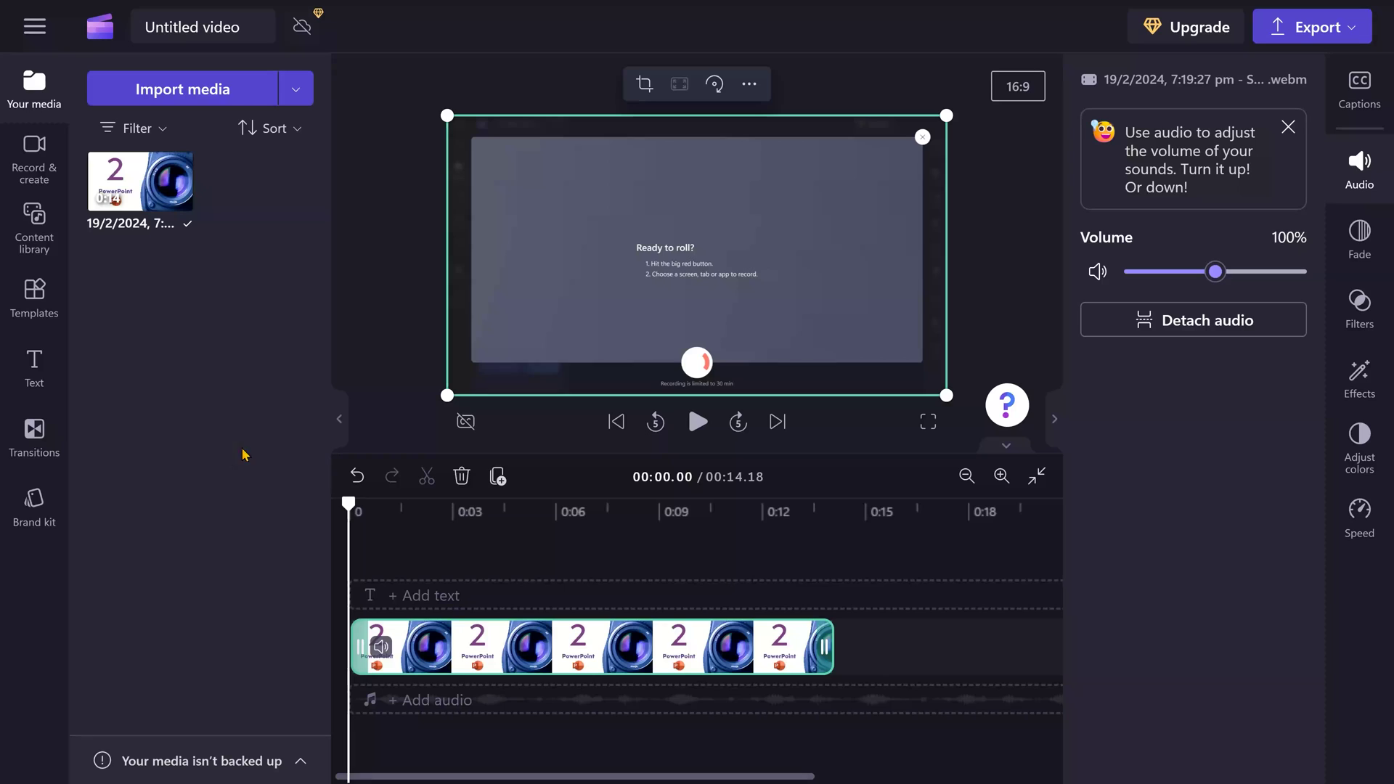
Step: Open Export to view the available video quality options
left_click(1292, 35)
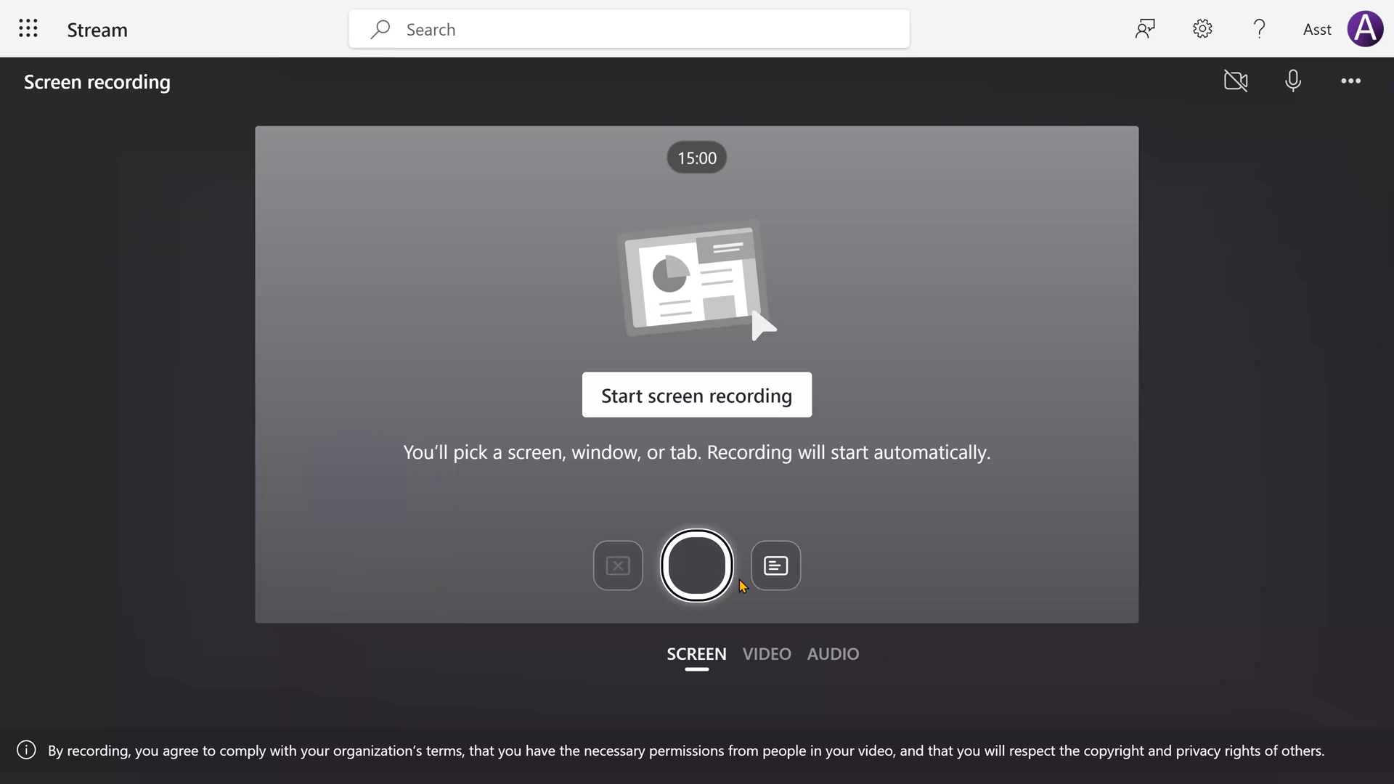
Step: Start Stream's screen recording and share the Entire Screen
left_click(712, 394)
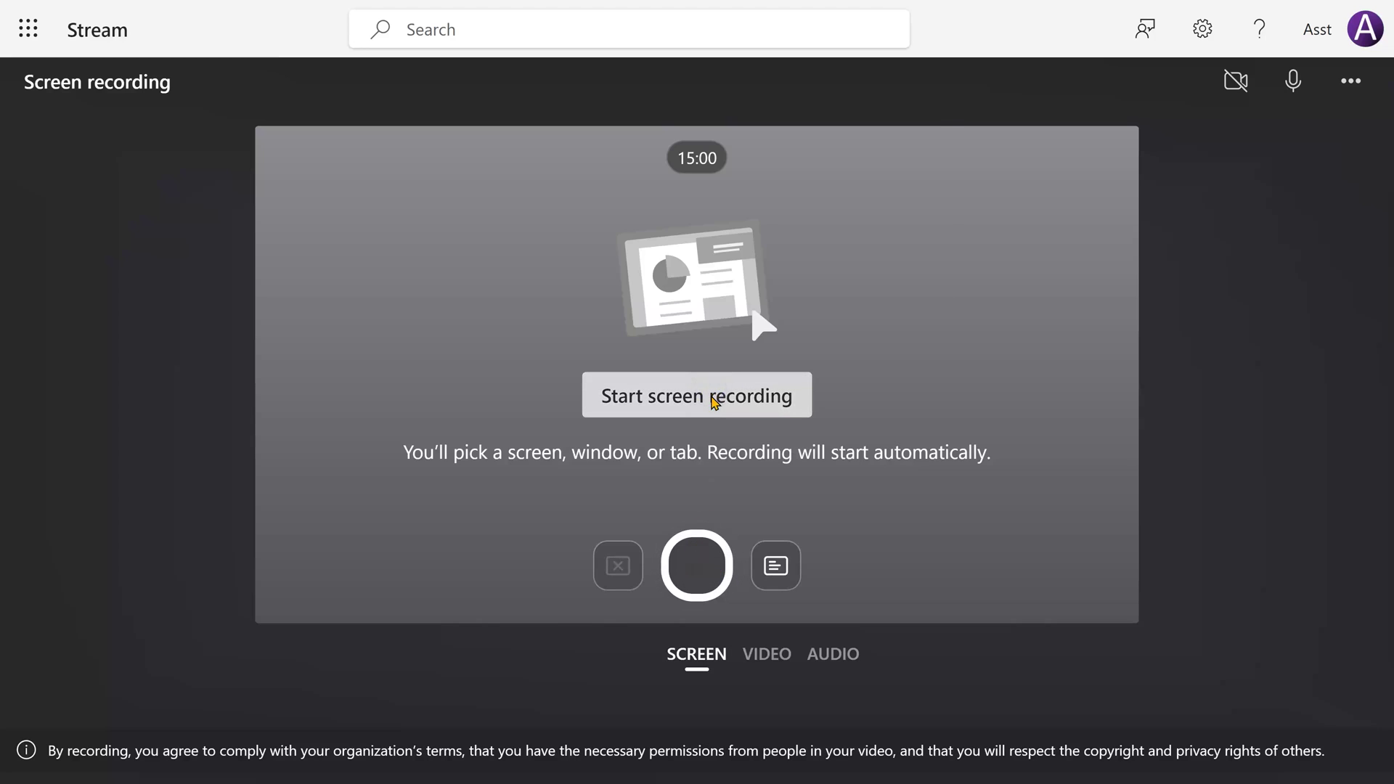
left_click(824, 90)
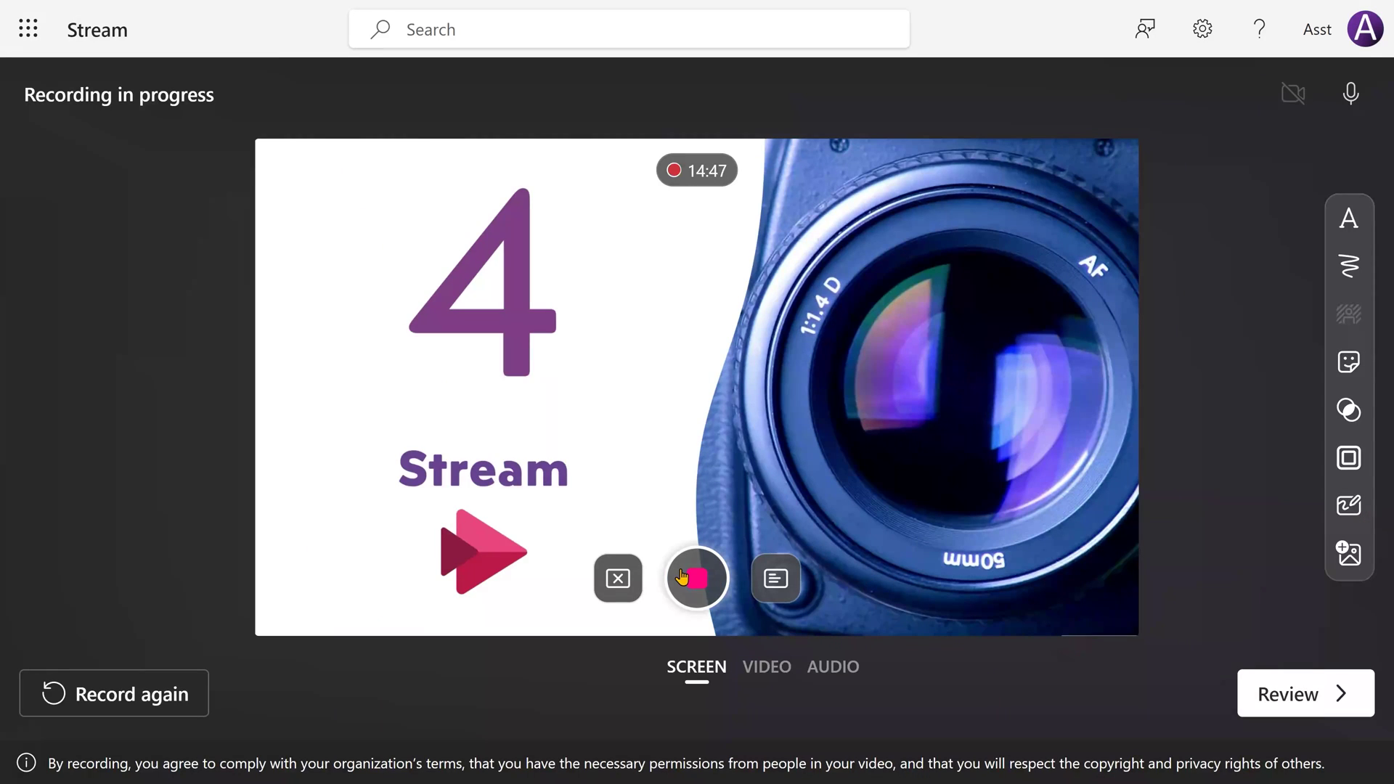
Step: Preview the 13-second recording, then upload it as Recording-20240219_192138.webm
left_click(1293, 693)
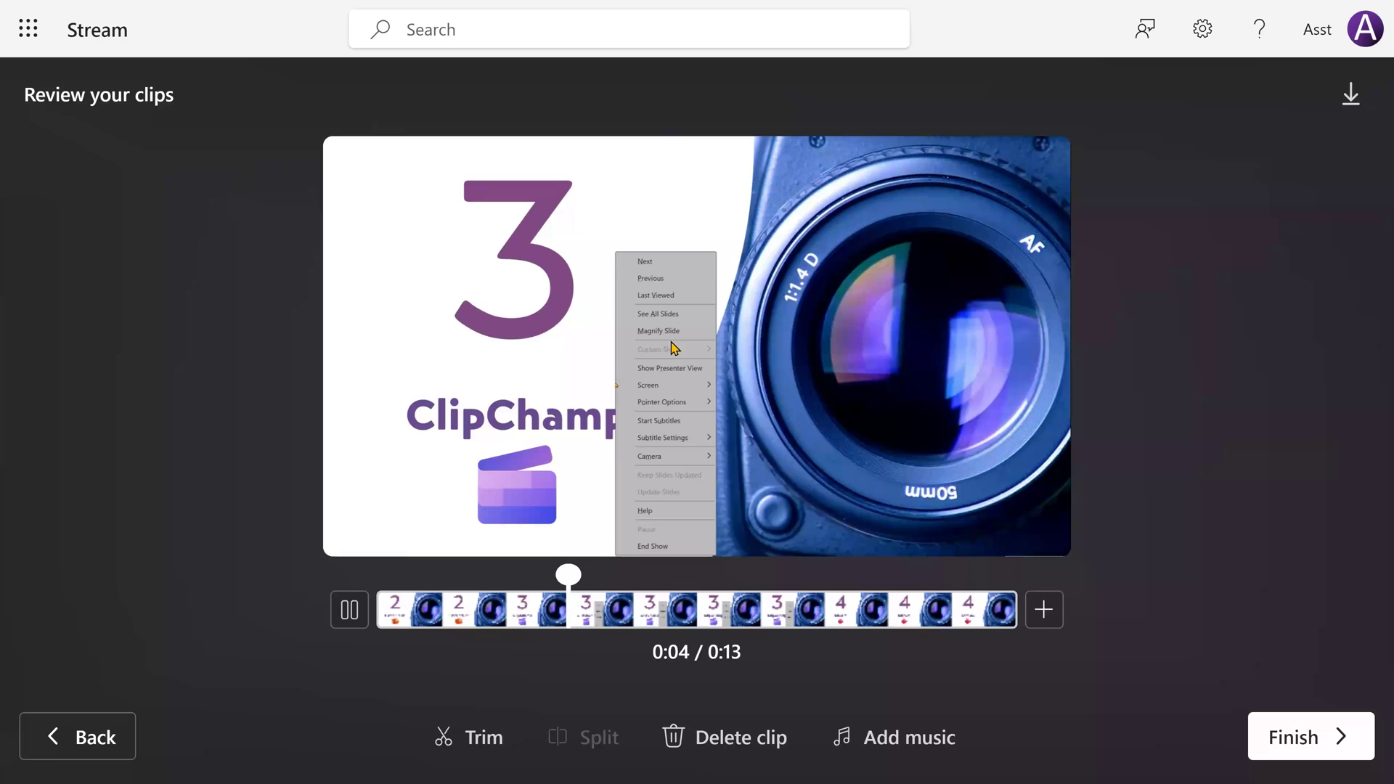
key("space")
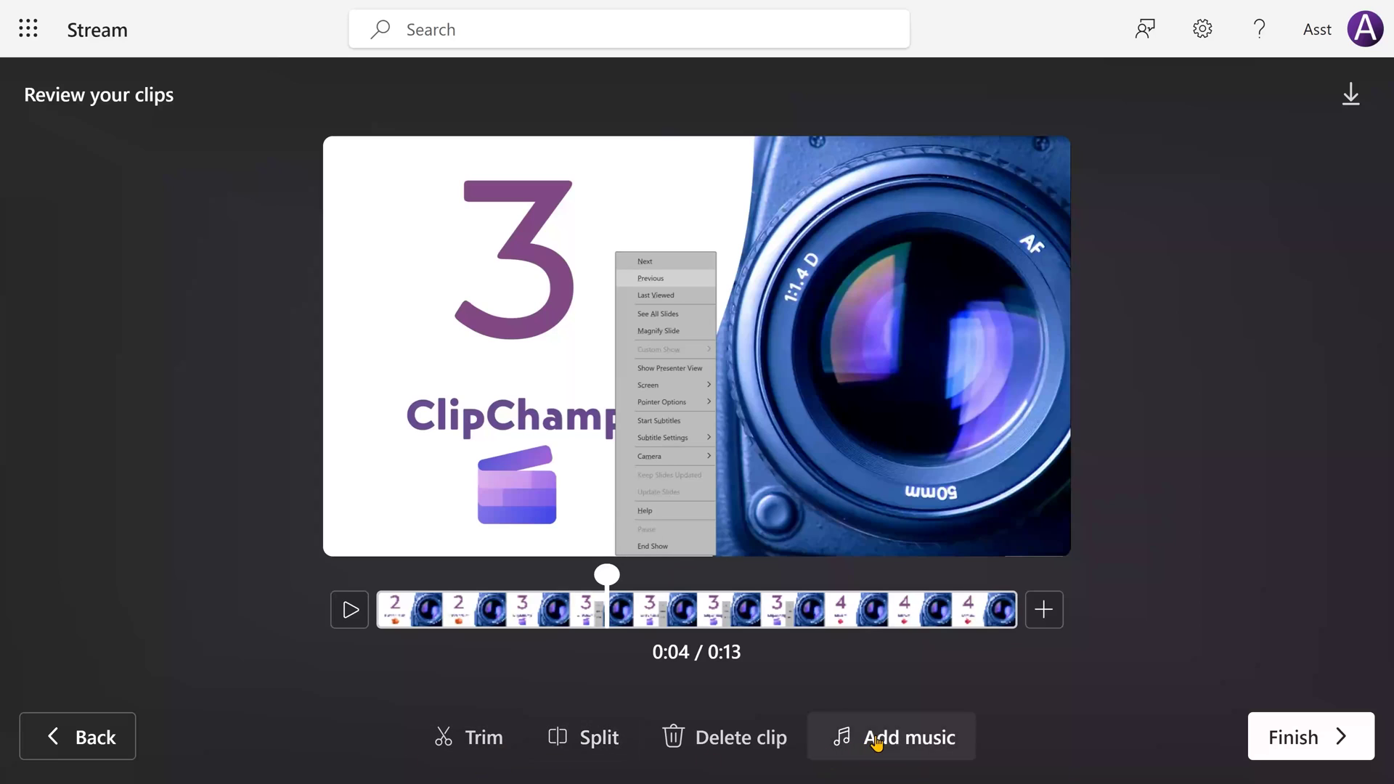
left_click(1298, 735)
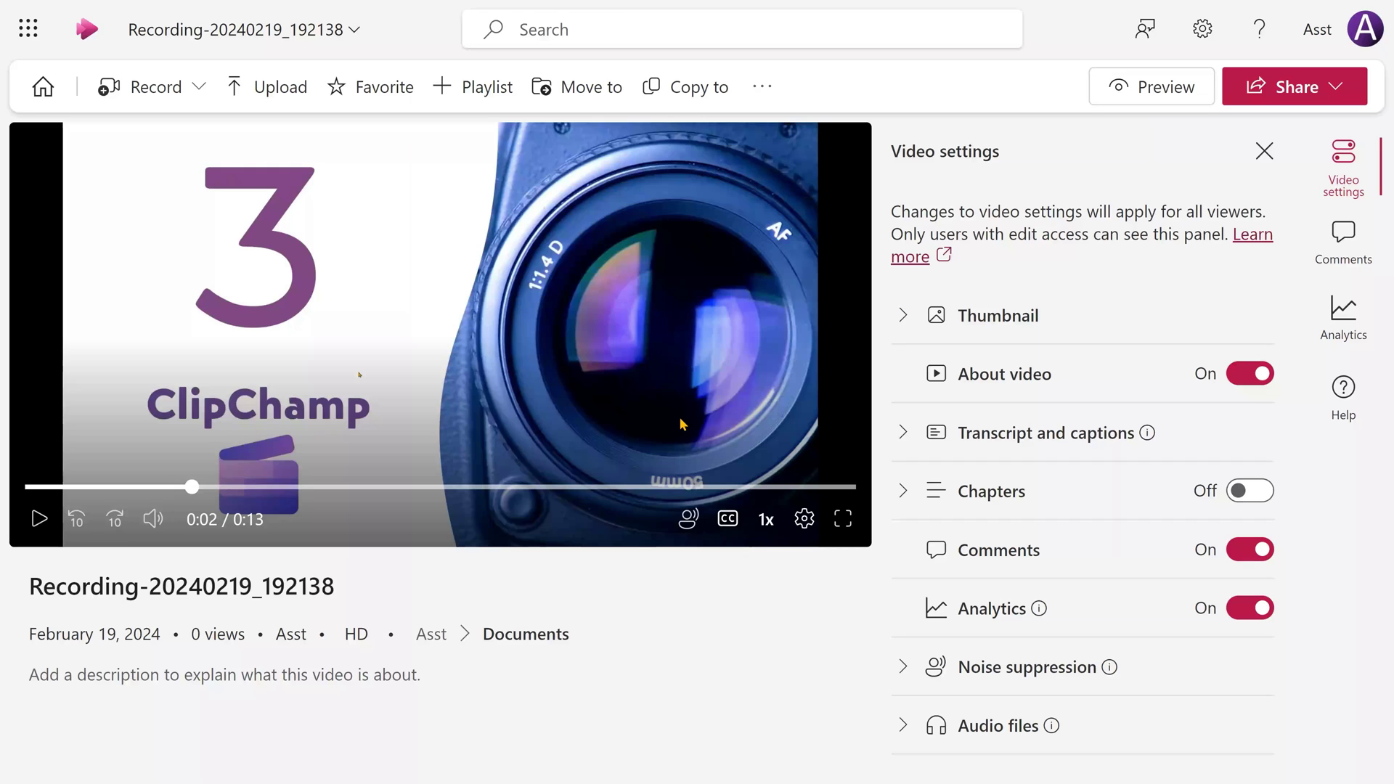
Step: Start caption generation under Transcript and captions, with English (United States) as the spoken language
left_click(904, 433)
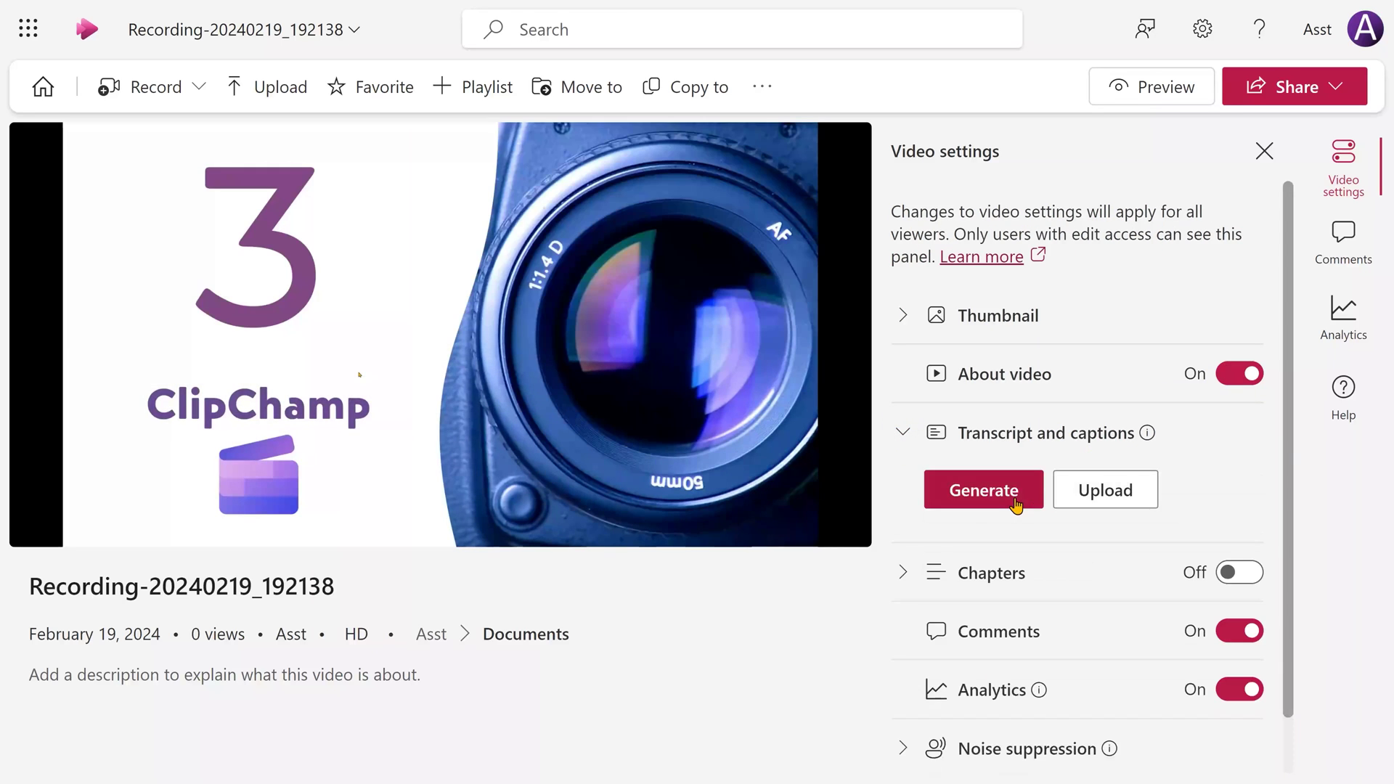
left_click(1015, 504)
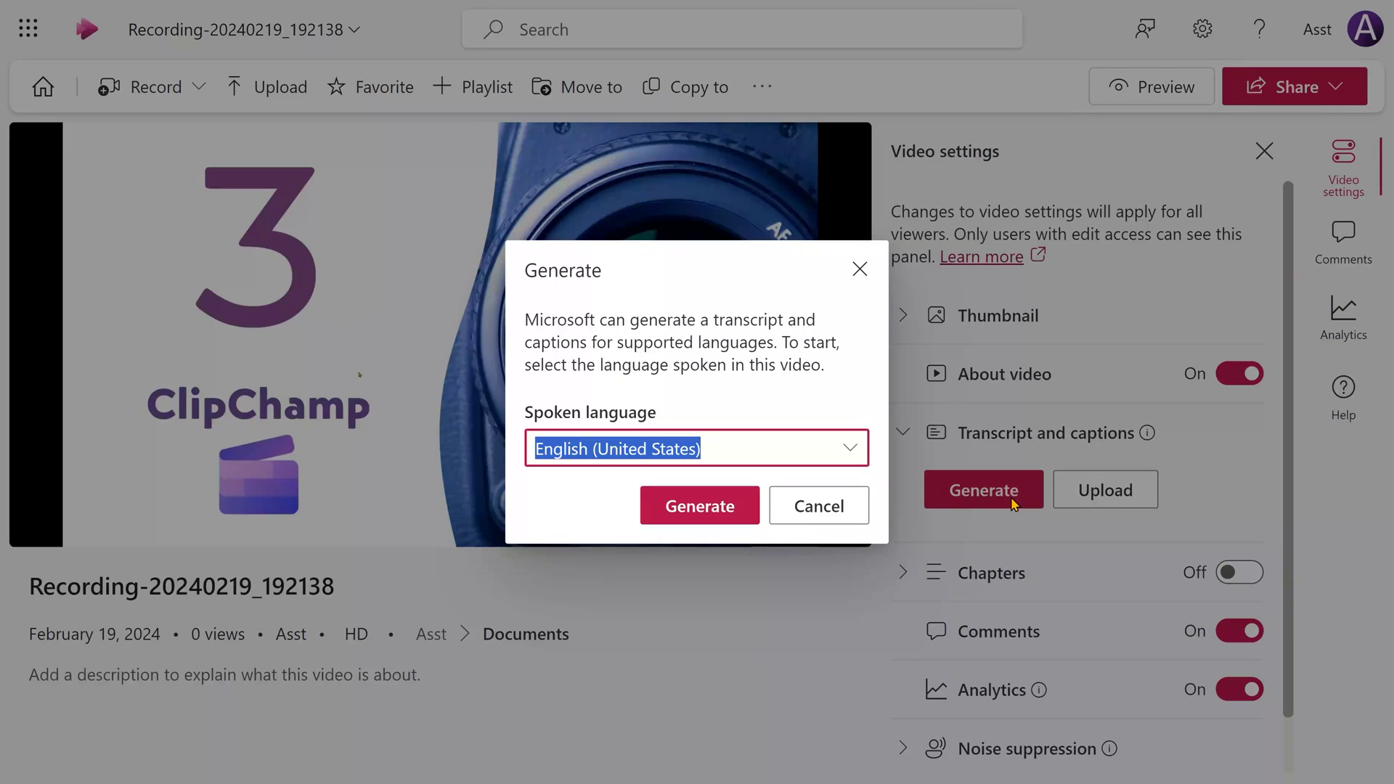